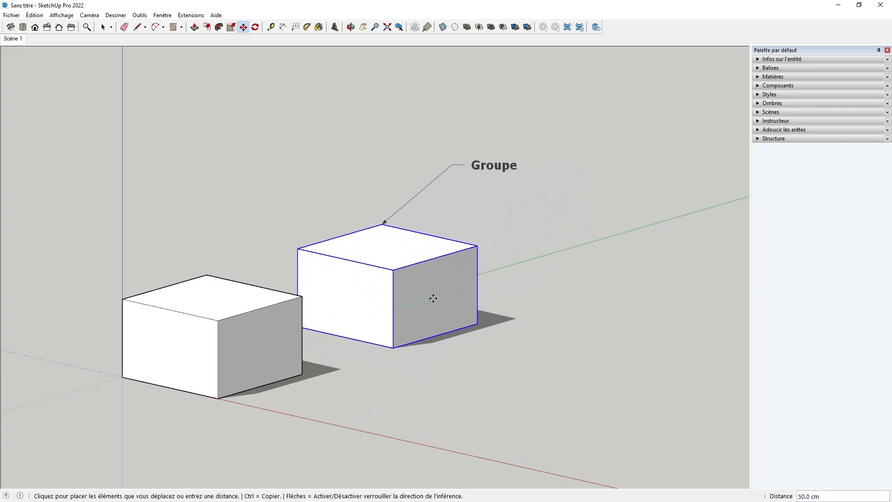
Step: Place the grouped box along the green axis, behind the ungrouped box
click(434, 306)
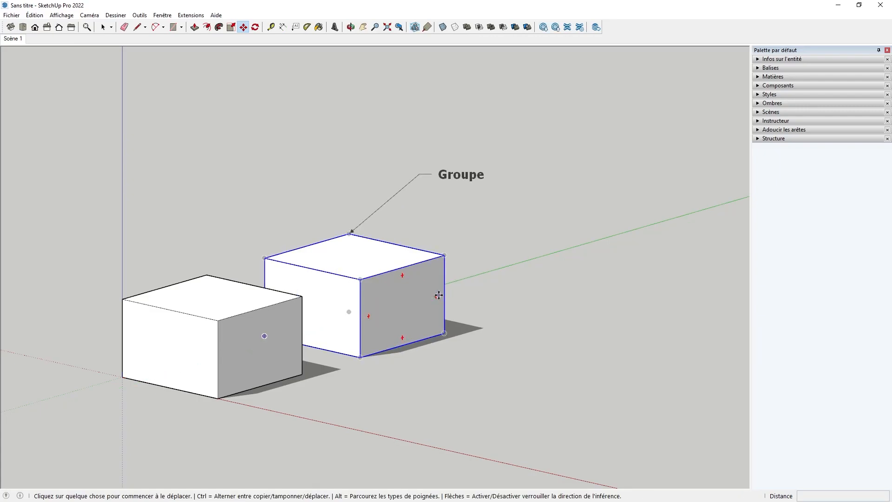
click(437, 298)
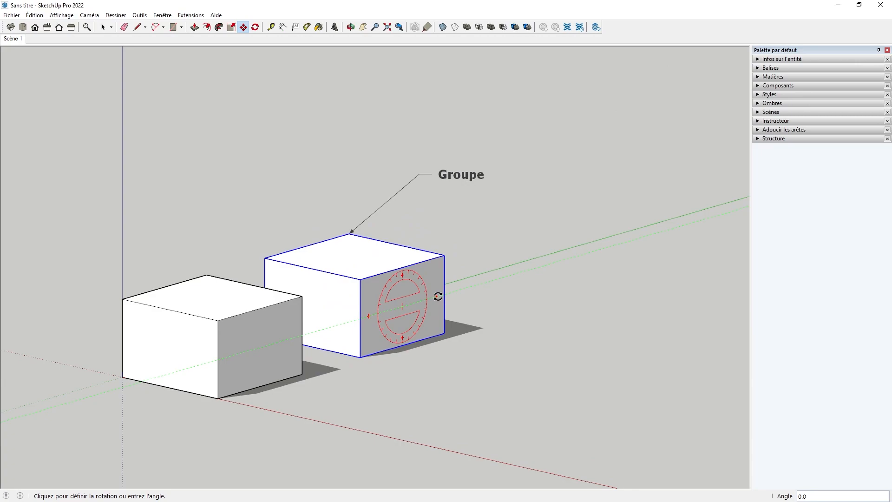
key(Escape)
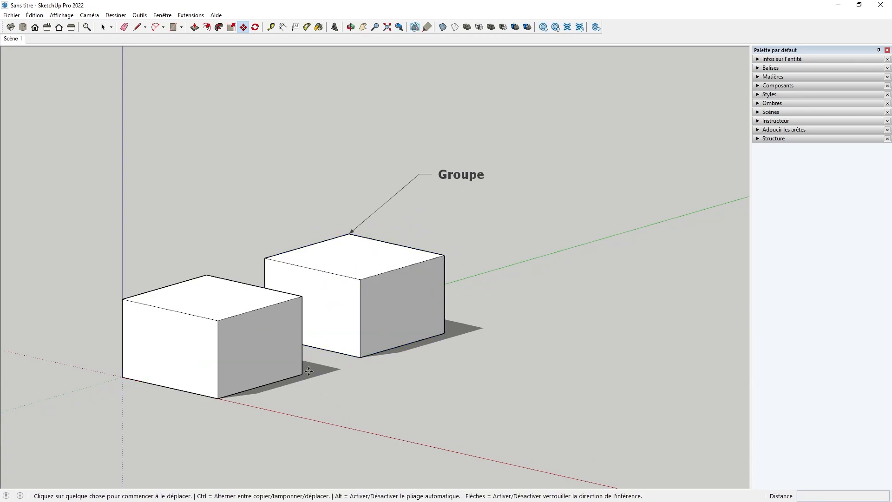
Step: Try deforming the ungrouped box by moving its front corner, an edge and a face, and undo the moves
click(217, 320)
click(217, 374)
click(304, 330)
click(328, 339)
click(145, 364)
click(94, 383)
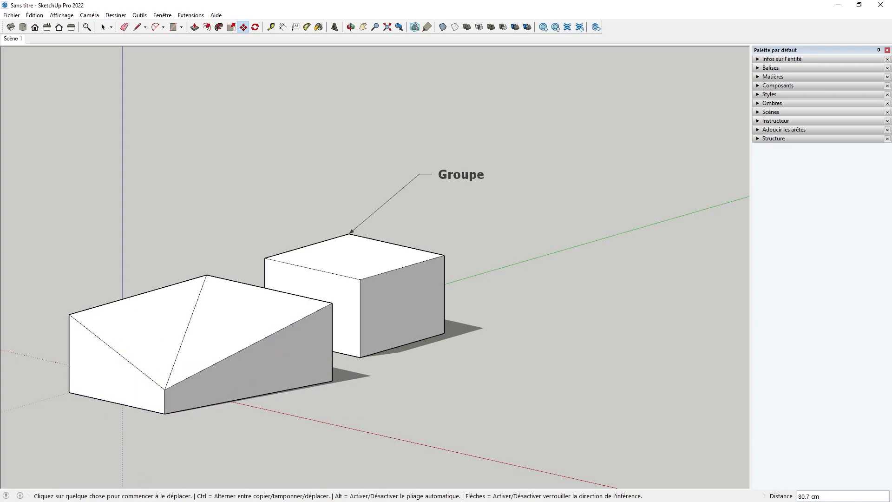
key(ctrl+z)
key(ctrl+z)
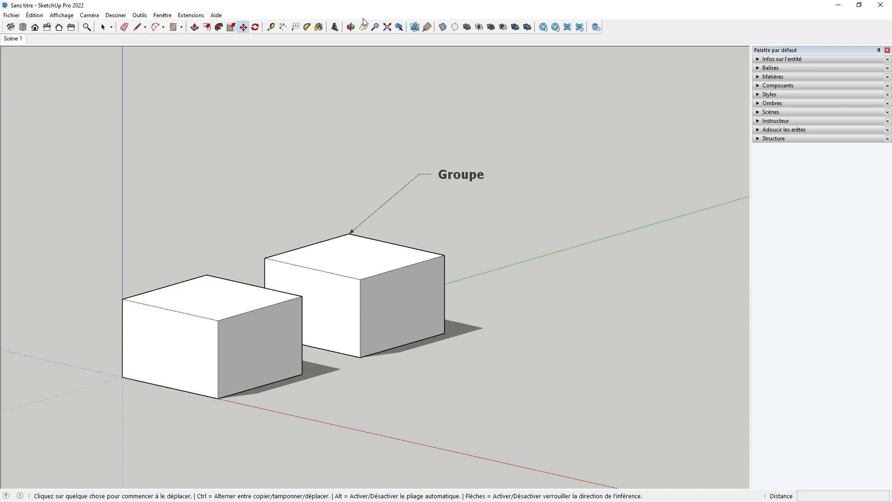
Step: Offset the ungrouped box's top face inward and raise the inner face about 30 cm along the blue axis
click(207, 26)
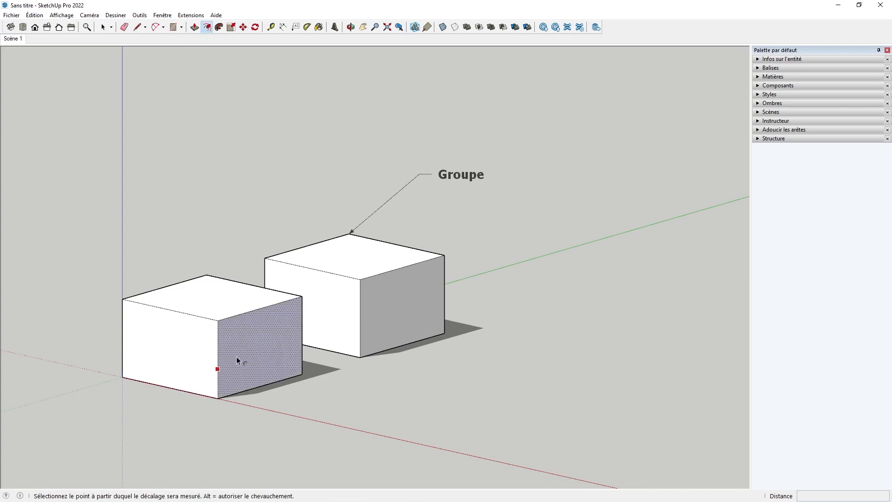
double_click(213, 304)
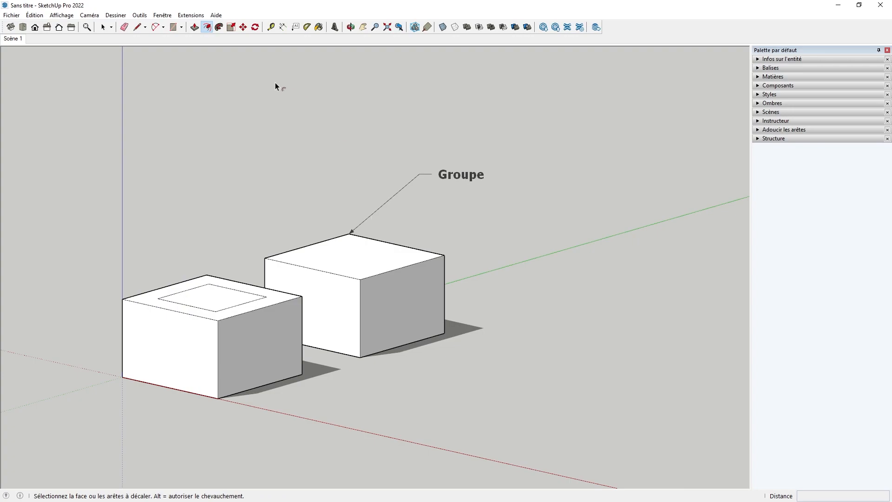
click(243, 27)
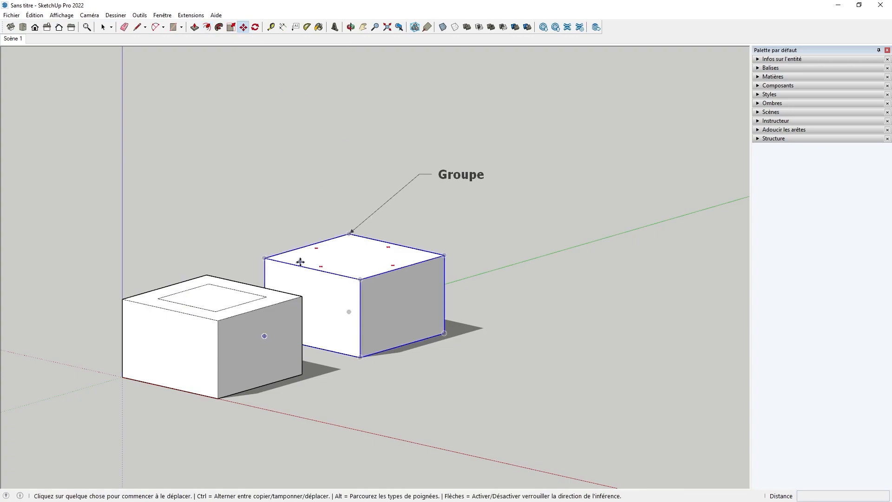
click(213, 299)
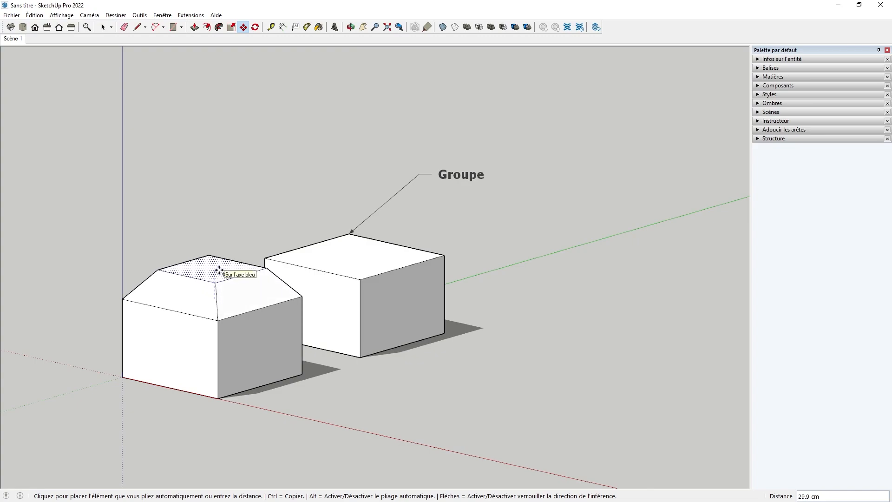
click(218, 270)
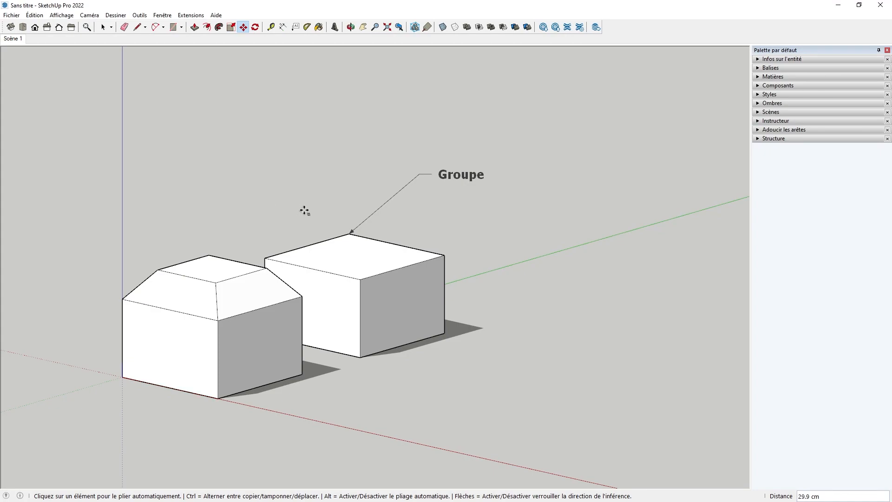
key(Escape)
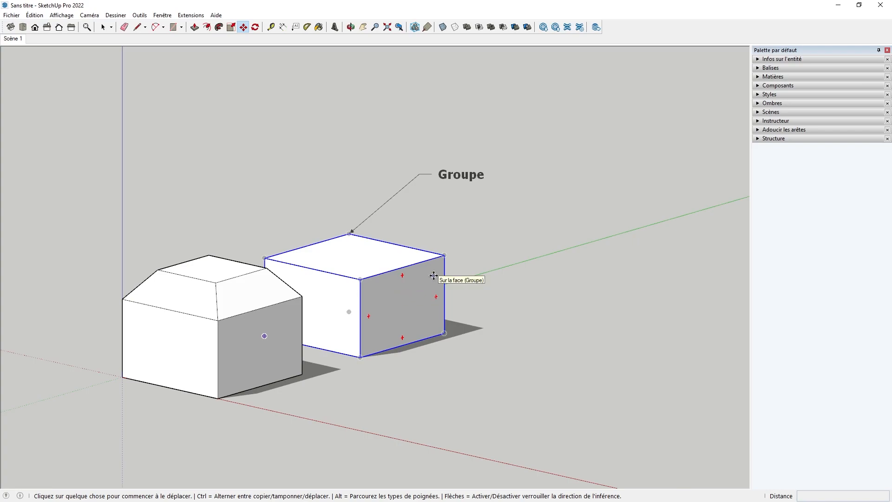
Step: Cycle the group's Move grip types and move its lower corner to the midpoint of the ungrouped box's front vertical edge
key(alt)
key(alt)
key(alt)
key(alt)
click(351, 272)
click(311, 301)
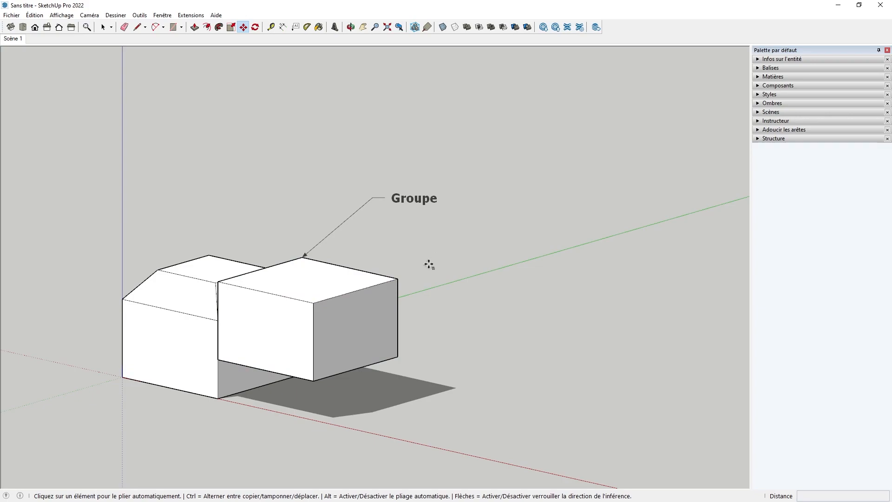
mouse_move(392, 319)
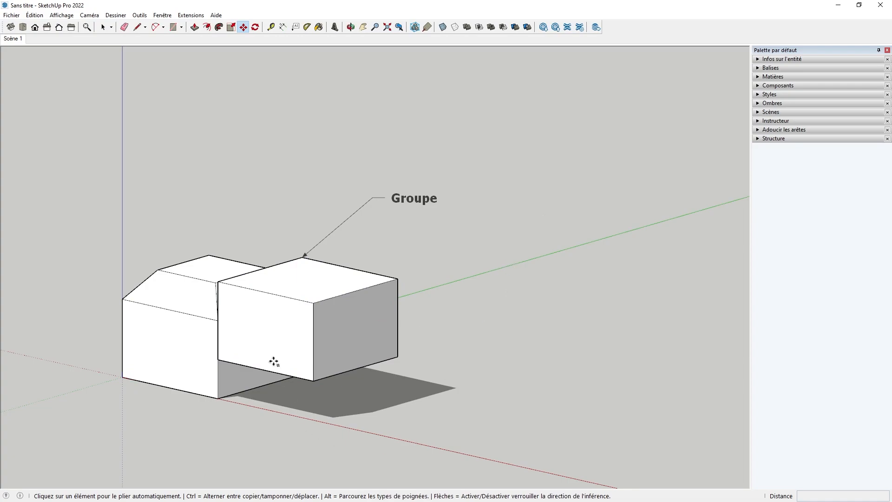
click(216, 360)
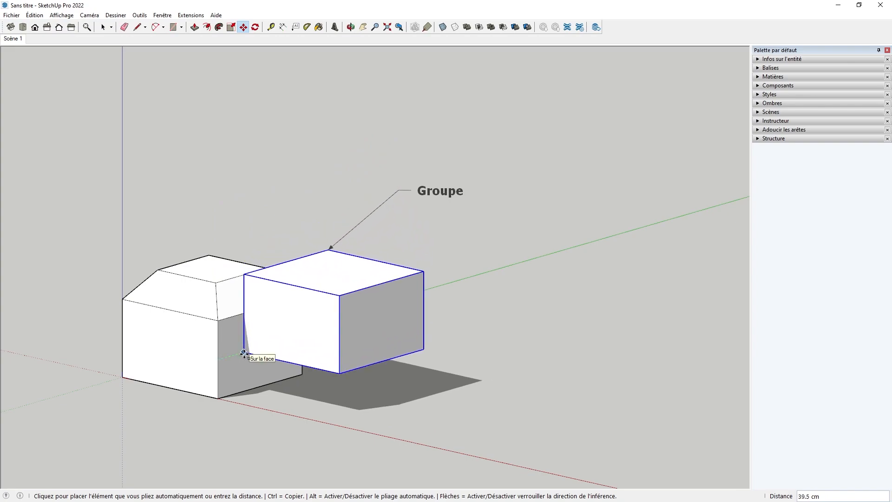
click(218, 360)
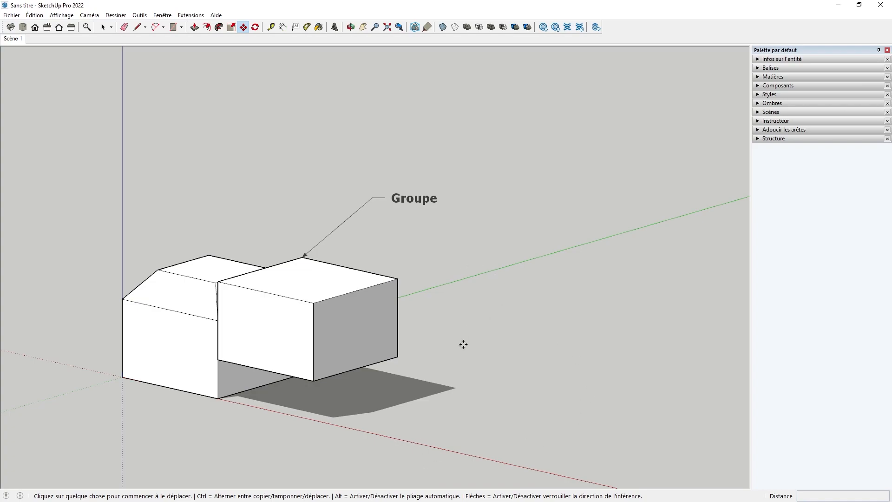
Step: Move the group using the distance between matching upper corners of the second and third sloped-top boxes as reference
click(351, 334)
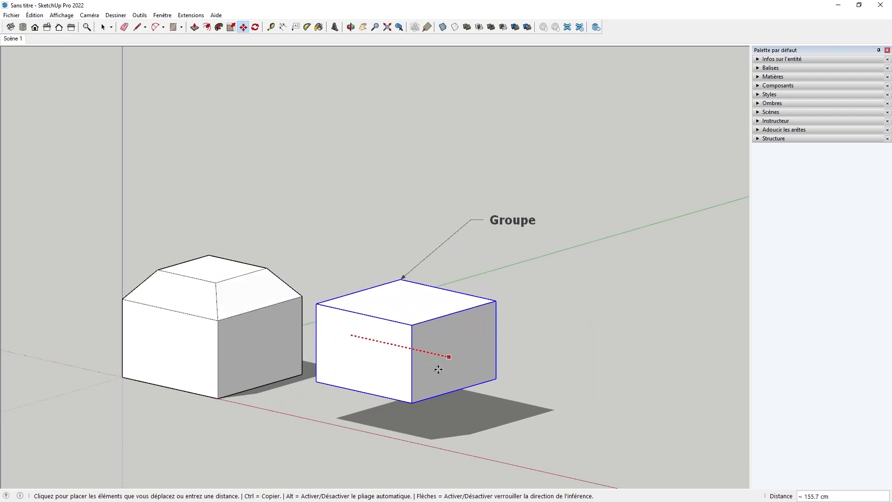
key(Escape)
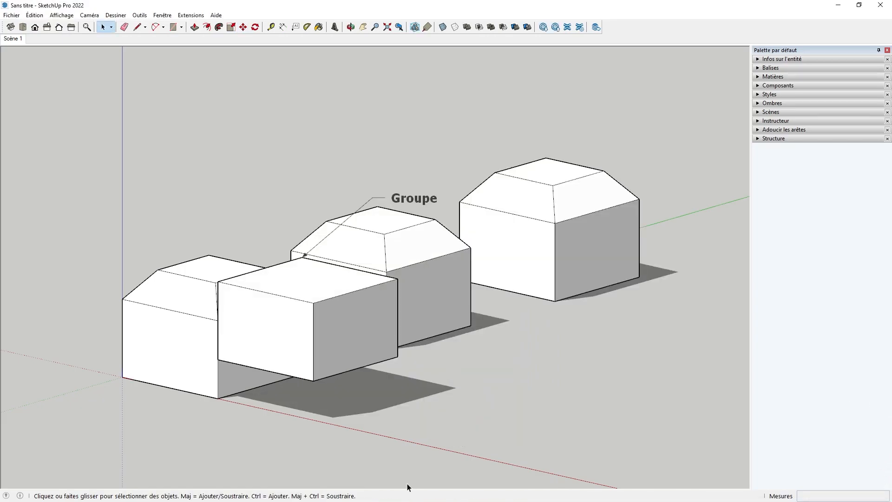
click(334, 325)
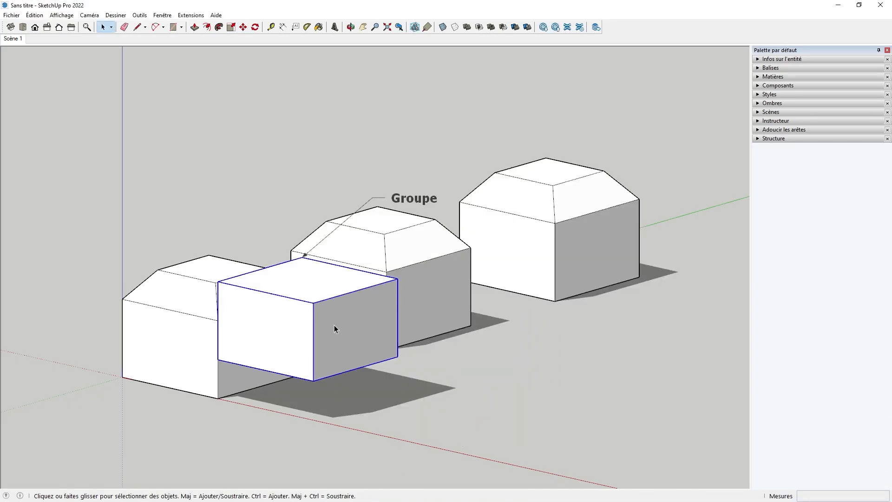
click(243, 27)
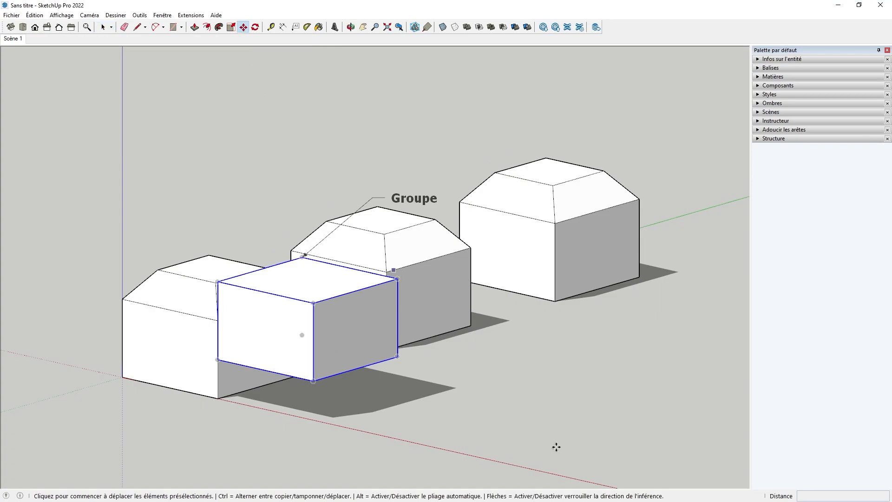
click(631, 350)
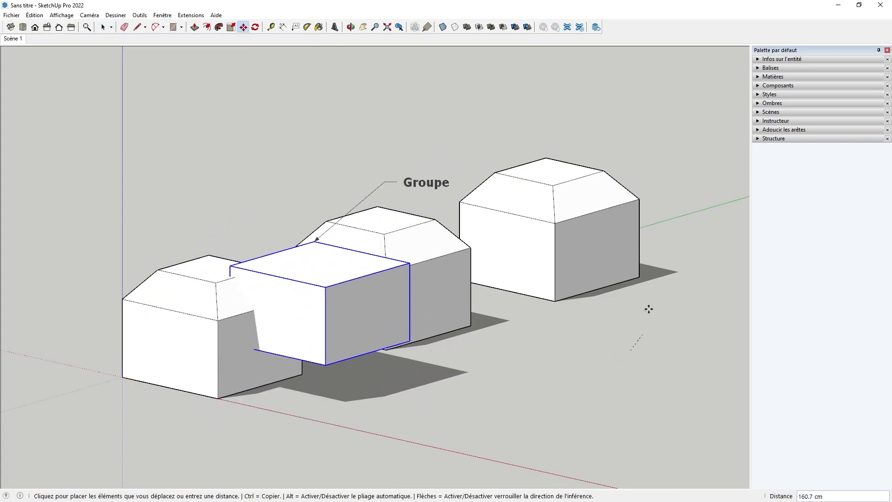
key(Escape)
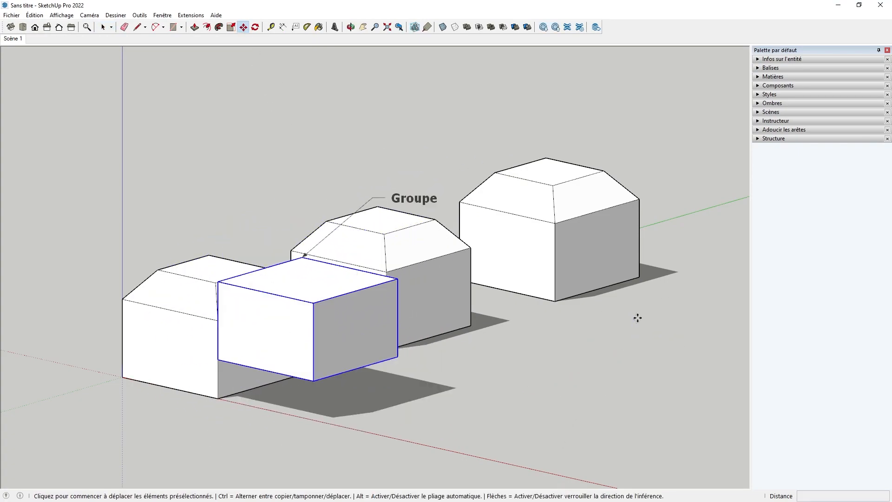
click(473, 245)
click(641, 200)
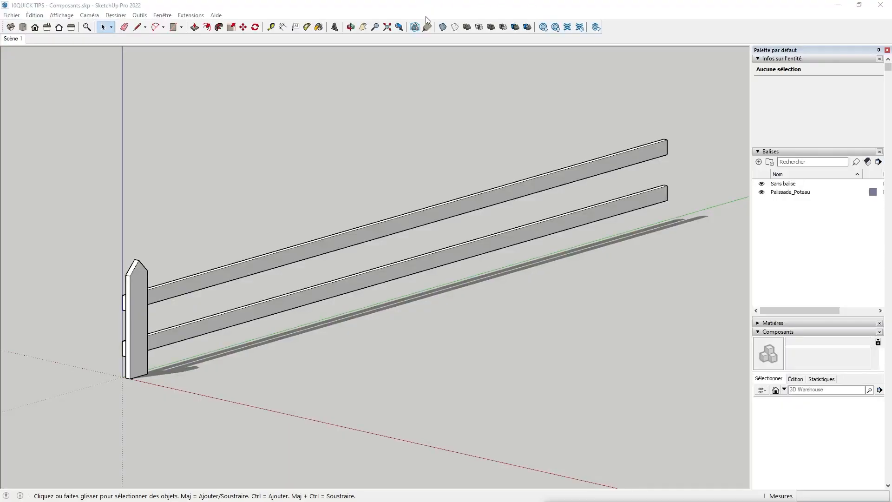
Step: Copy the fence picket about 796 cm along the green axis to the rails' far end and divide the span with 12/
click(243, 28)
click(150, 376)
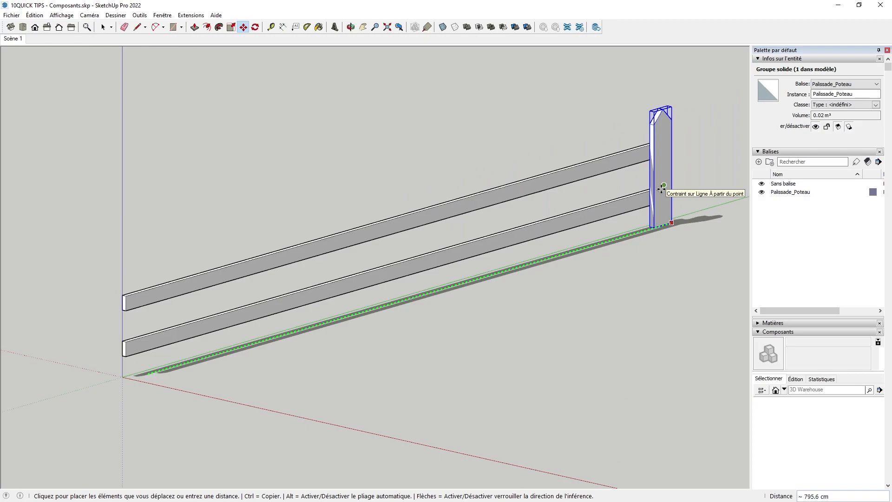
key(ctrl)
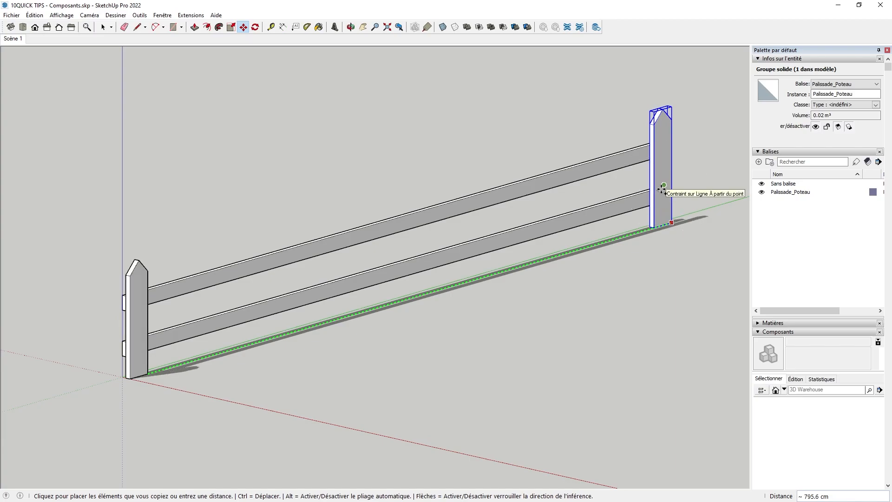
click(661, 189)
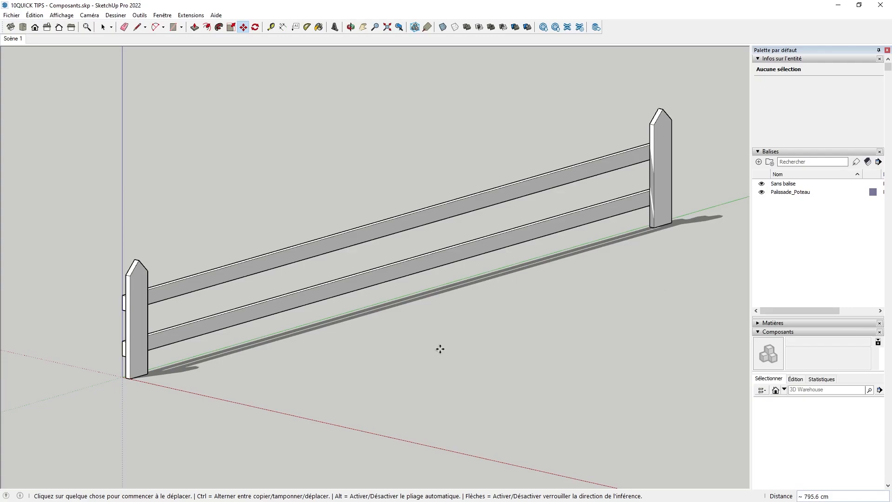
text(12/)
key(Return)
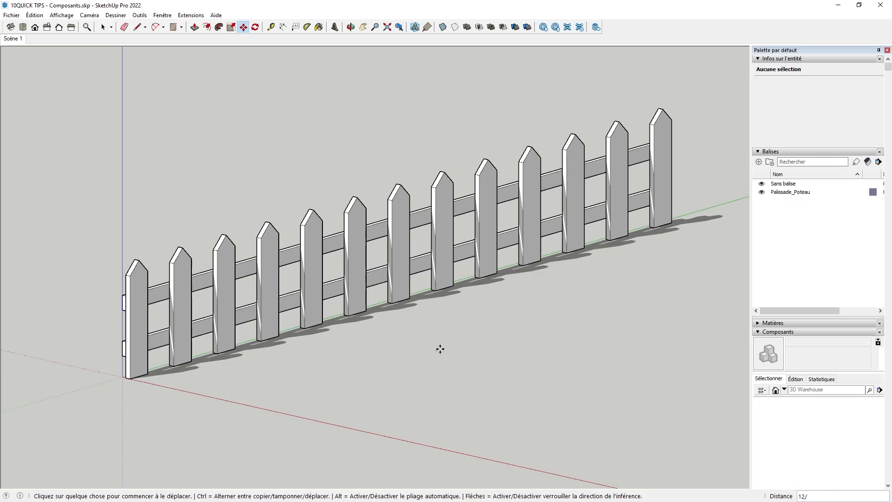
Step: Redistribute the picket copies over the same span, first with 8/ and finally with 10/
text(8/)
key(Return)
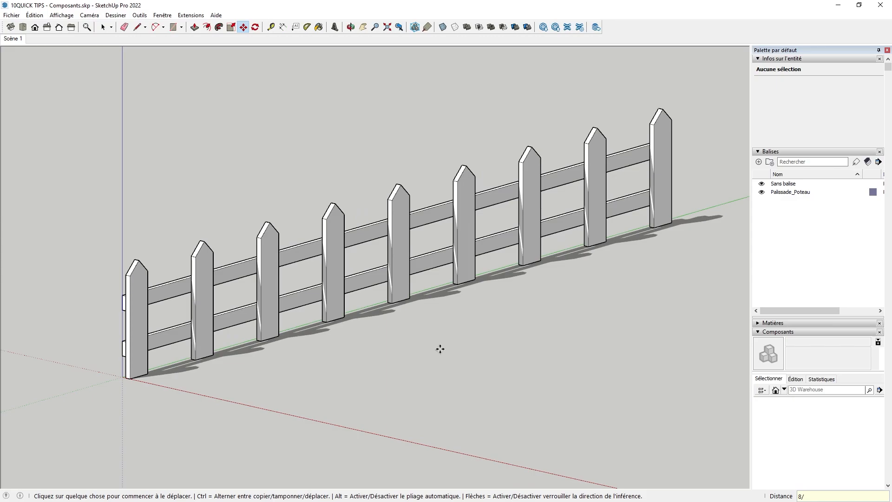
text(10/)
key(Return)
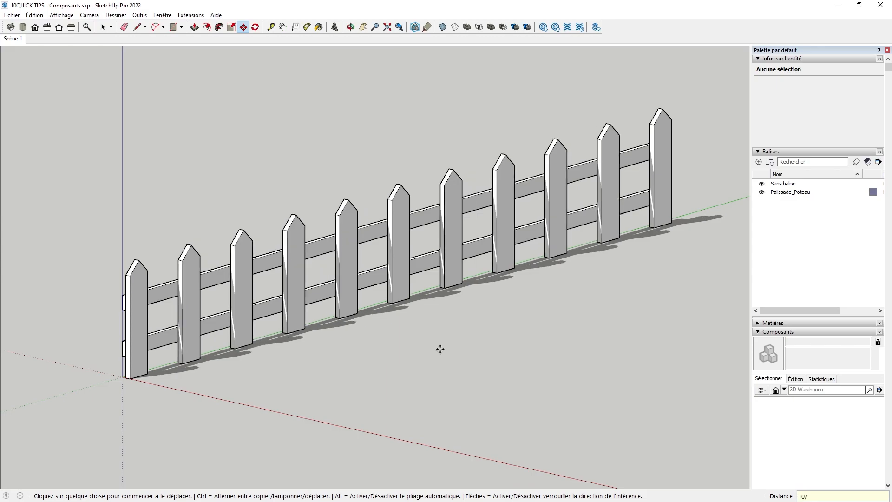
Step: Delete all the copied pickets, keeping only the original one at the start of the rails
key(space)
drag(152, 62, 689, 428)
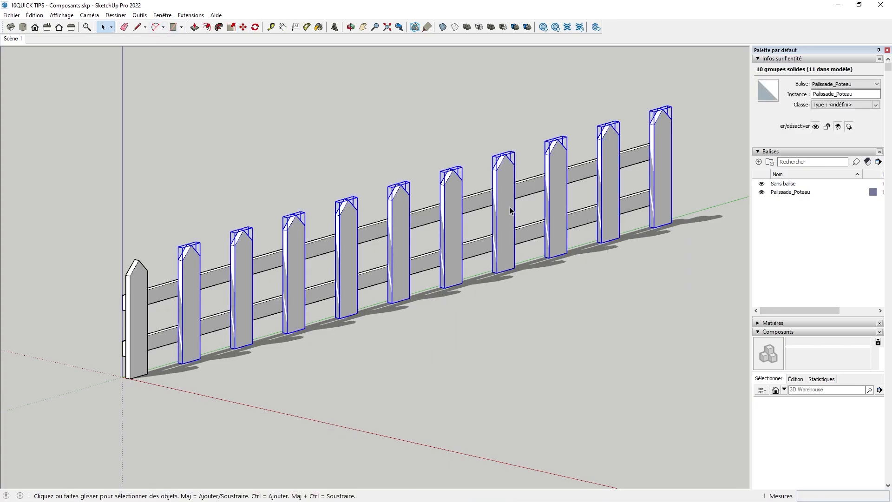
key(Delete)
Step: Copy the original picket 80 cm along the green axis
click(243, 27)
click(135, 358)
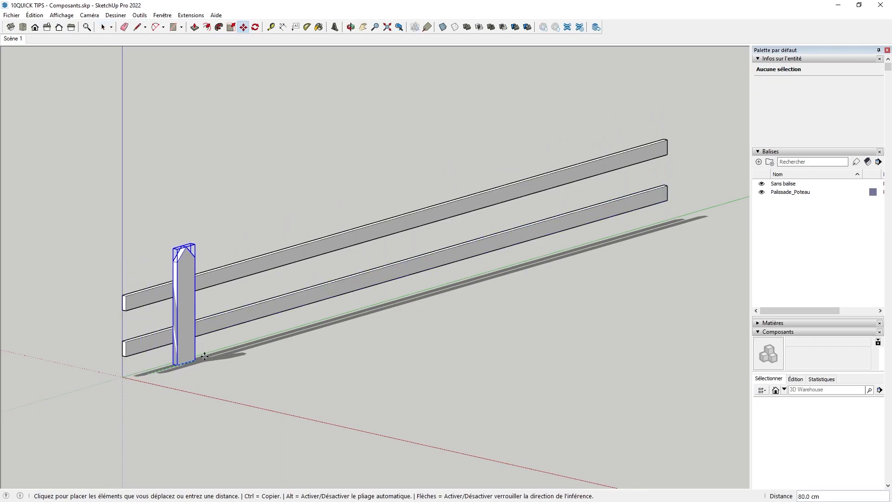
key(ctrl)
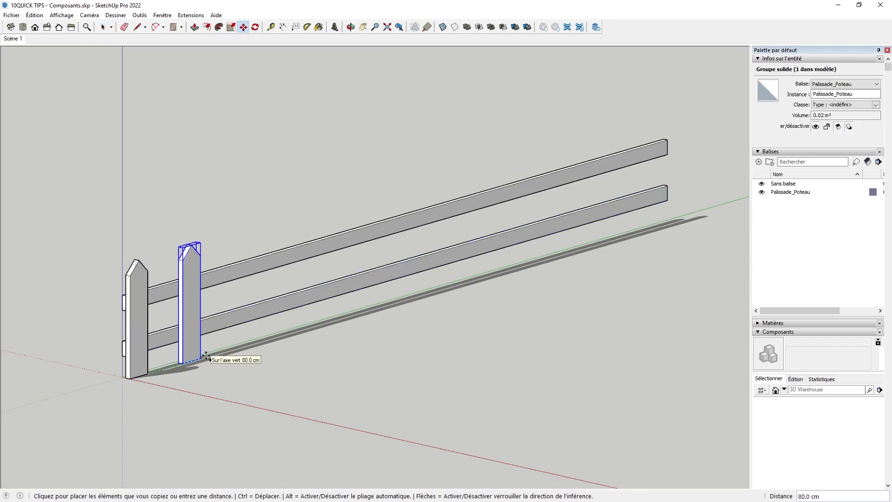
text(80)
key(Return)
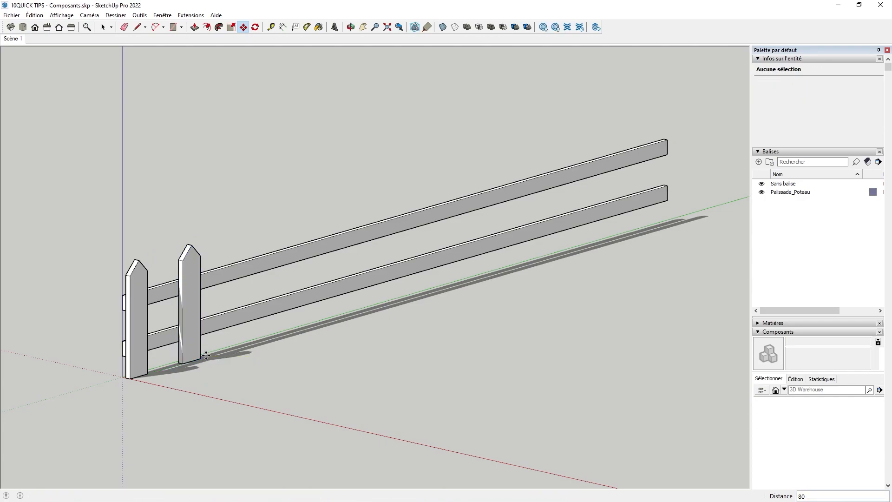
Step: Repeat the 80 cm picket copy with 11x and reduce the array to 10 copies
text(11x)
key(Return)
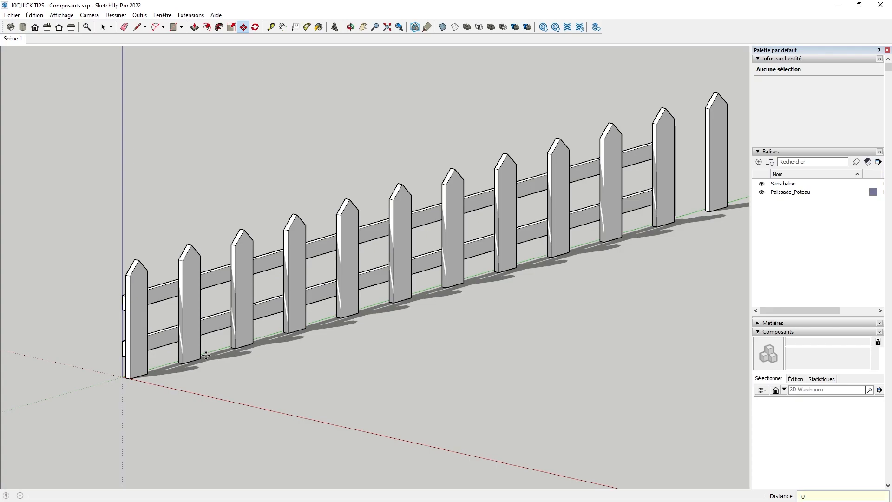
key(Return)
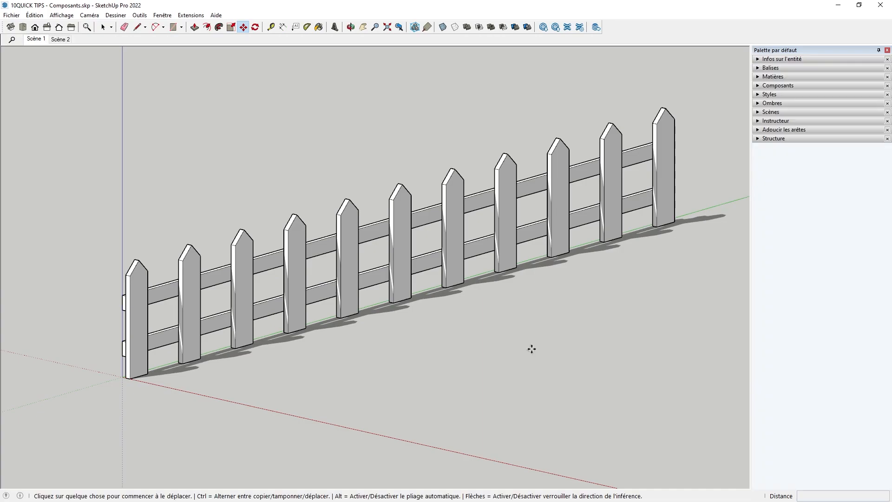
Step: Undo the last change to restore the flat slab in front of the fence
key(ctrl+z)
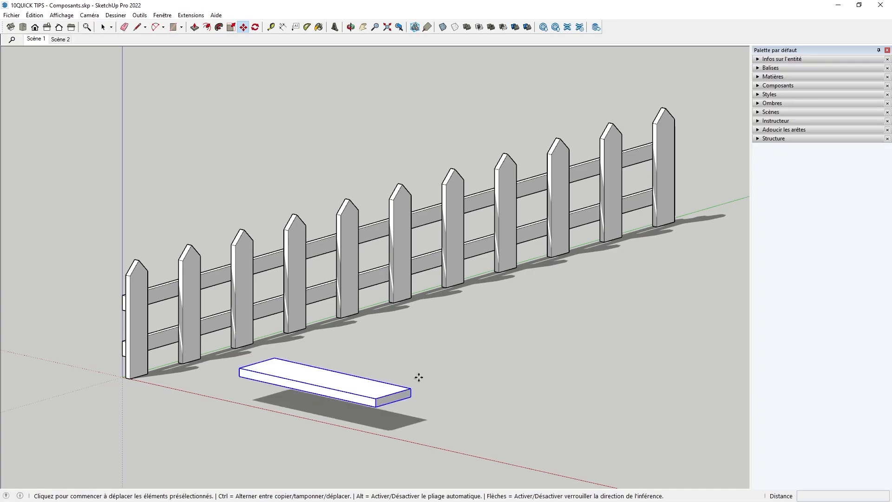
Step: Copy the slab from its lower back corner about 59.1 cm backward and upward like a stair tread, and repeat the copy with 8*
click(411, 396)
key(ctrl)
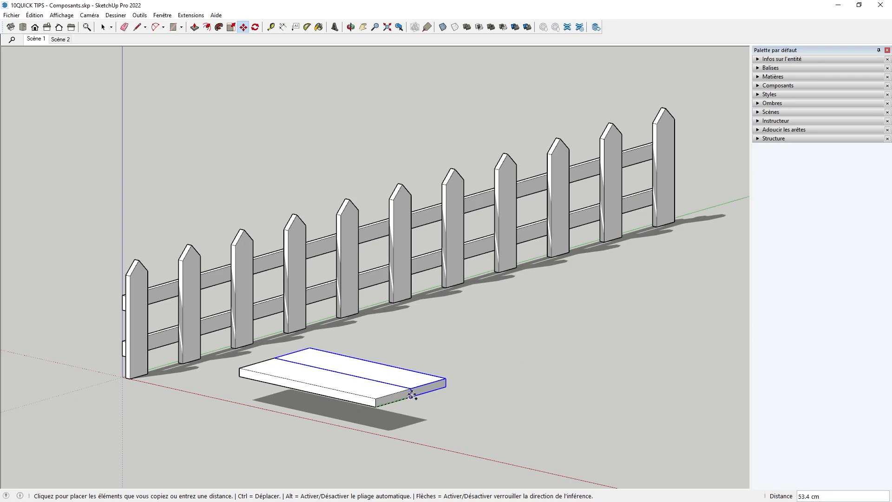
click(413, 372)
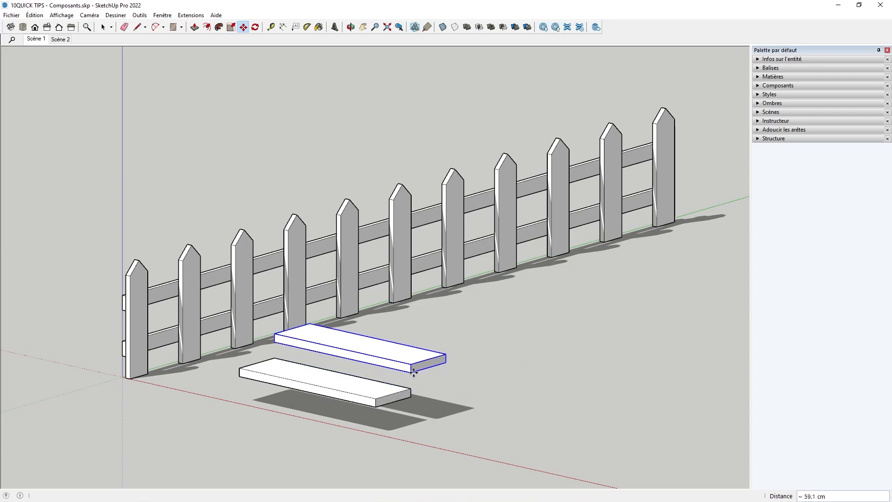
text(8*)
key(Return)
key(space)
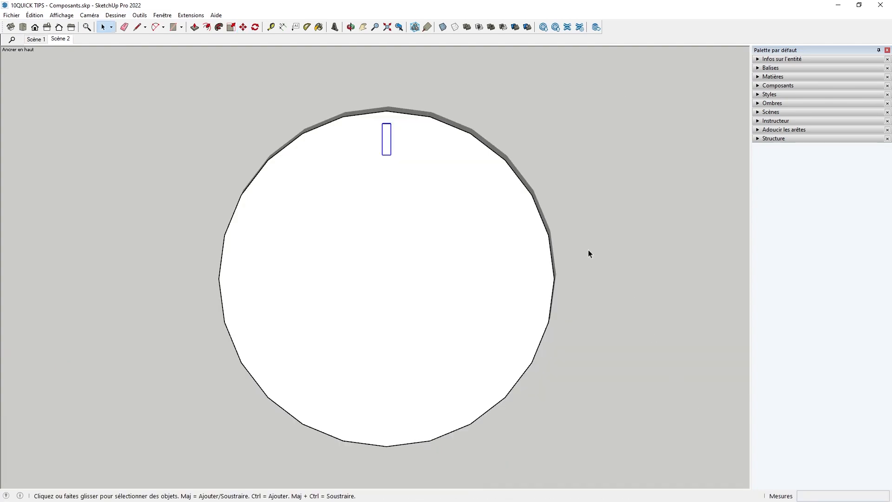
Step: Rotate a copy of the hour marker 30° clockwise around the disc's centre and repeat it with 12* to complete the dial
click(256, 28)
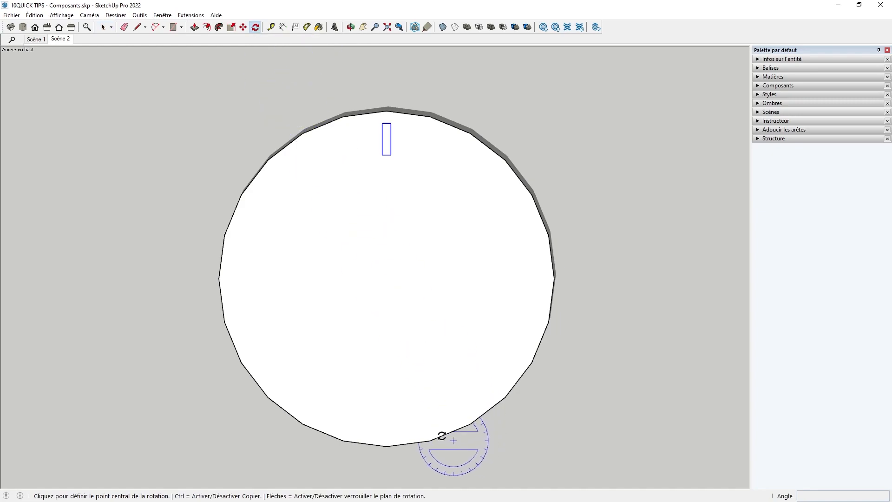
click(386, 278)
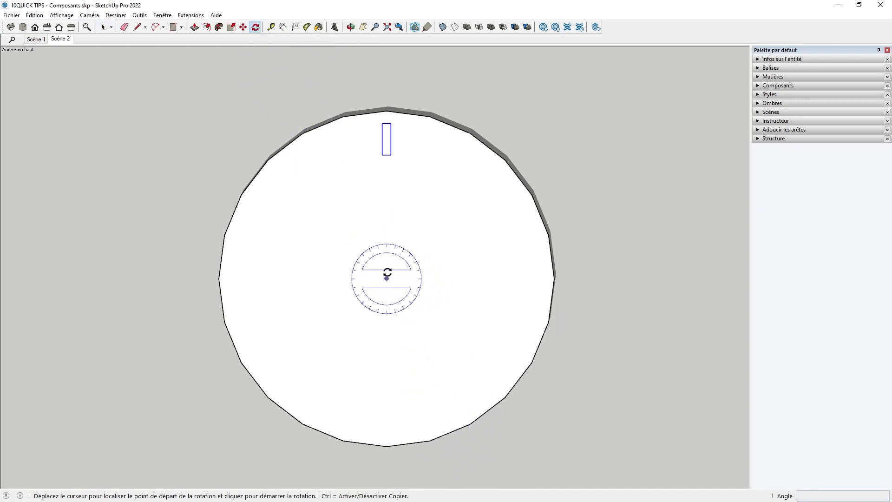
click(386, 166)
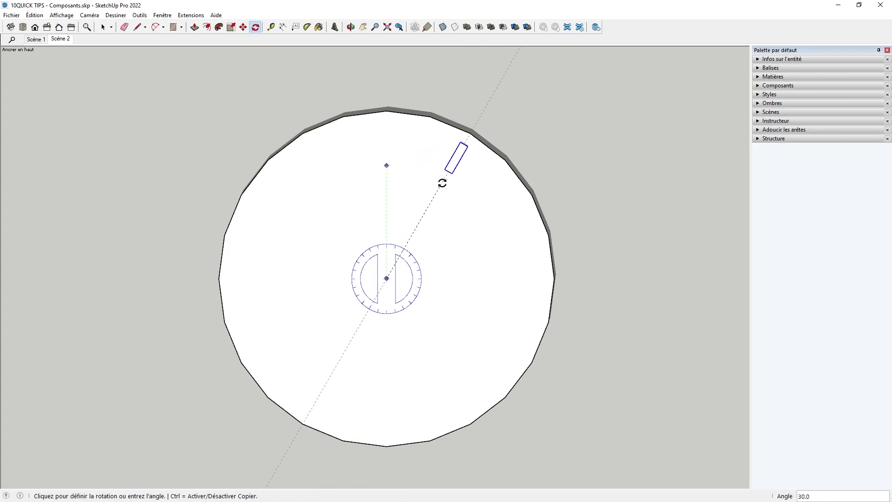
key(ctrl)
click(442, 183)
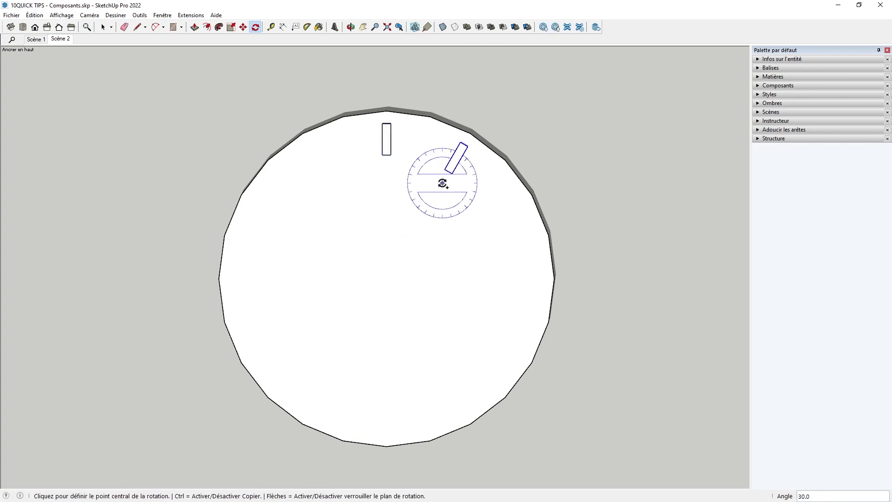
text(12*)
key(Return)
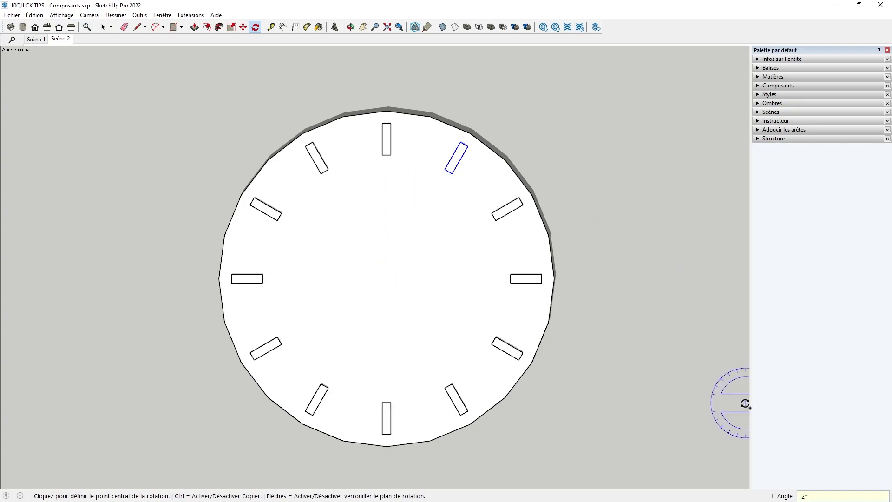